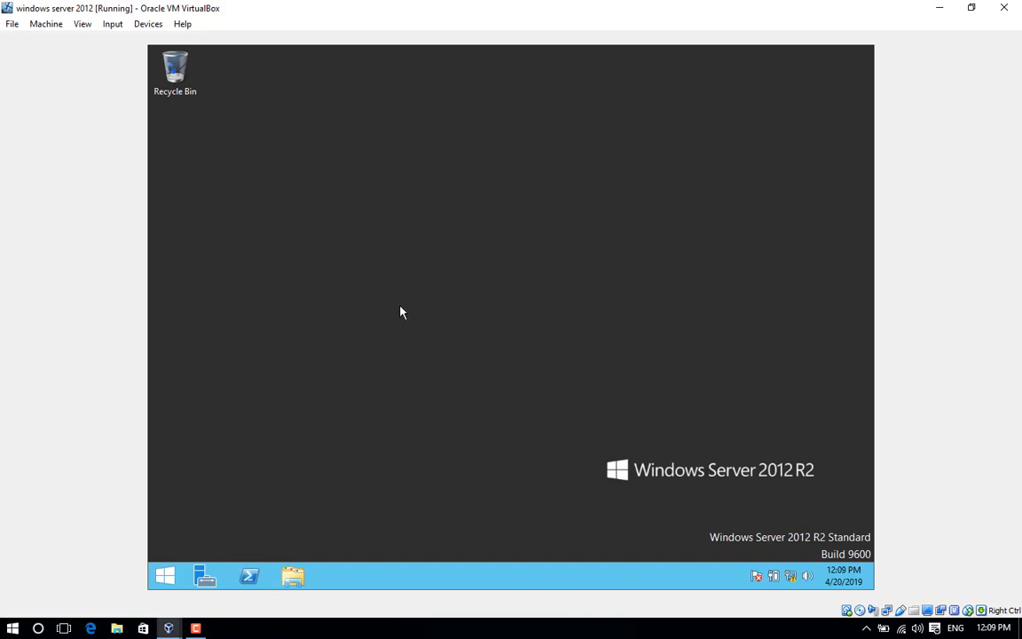
Open Server Manager's DHCP page and launch the pending DHCP post-install configuration from its task details
left_click(164, 577)
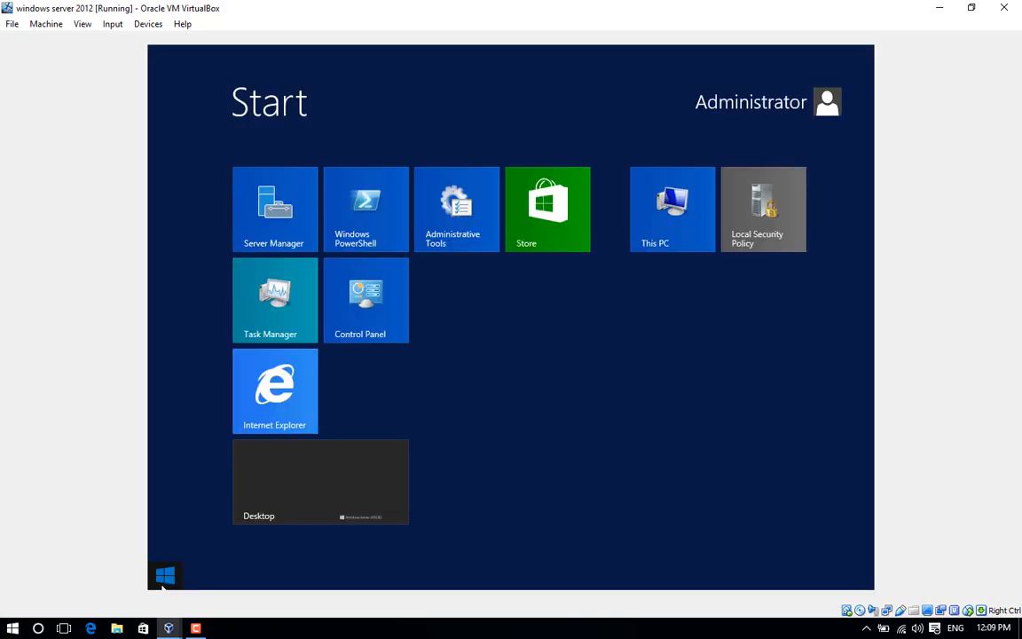
left_click(265, 235)
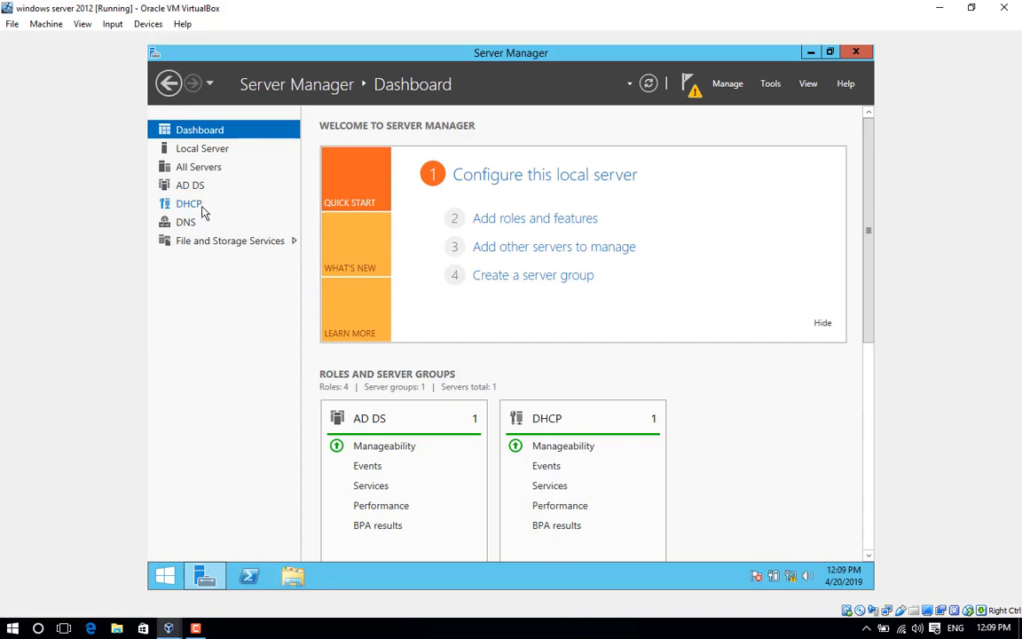
left_click(197, 206)
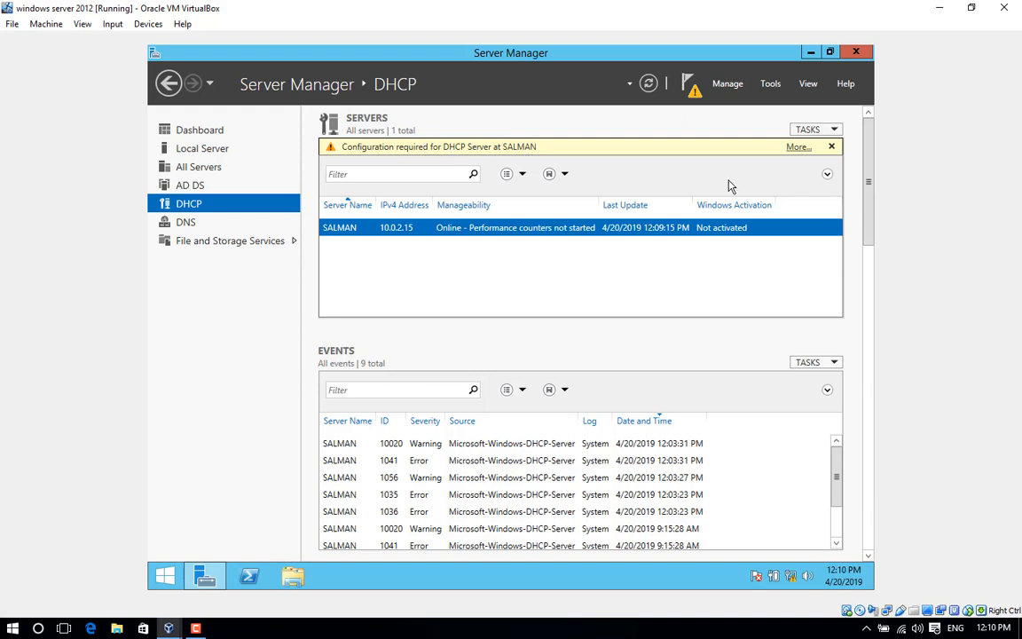
left_click(796, 149)
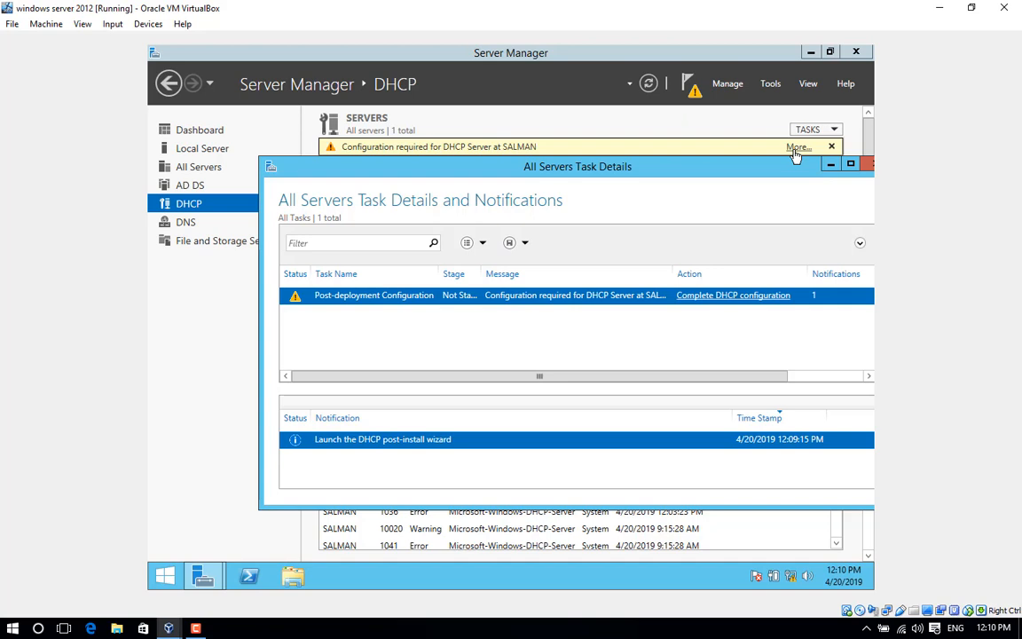
left_click(733, 297)
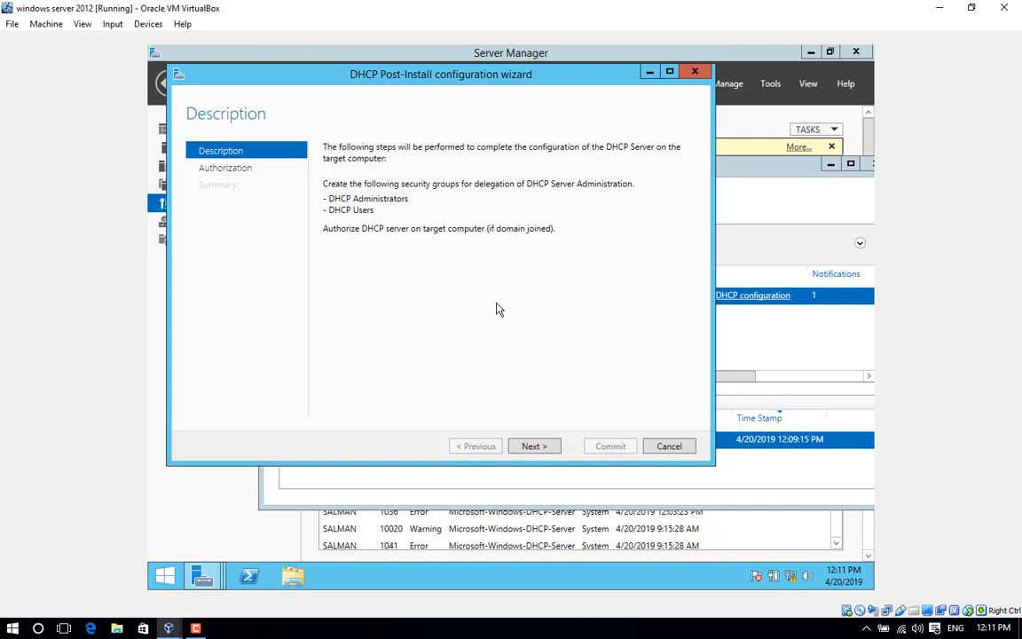
Authorize the DHCP server with the preselected WORLDOFITECH\Administrator credentials, committing and closing the post-install configuration
left_click(535, 447)
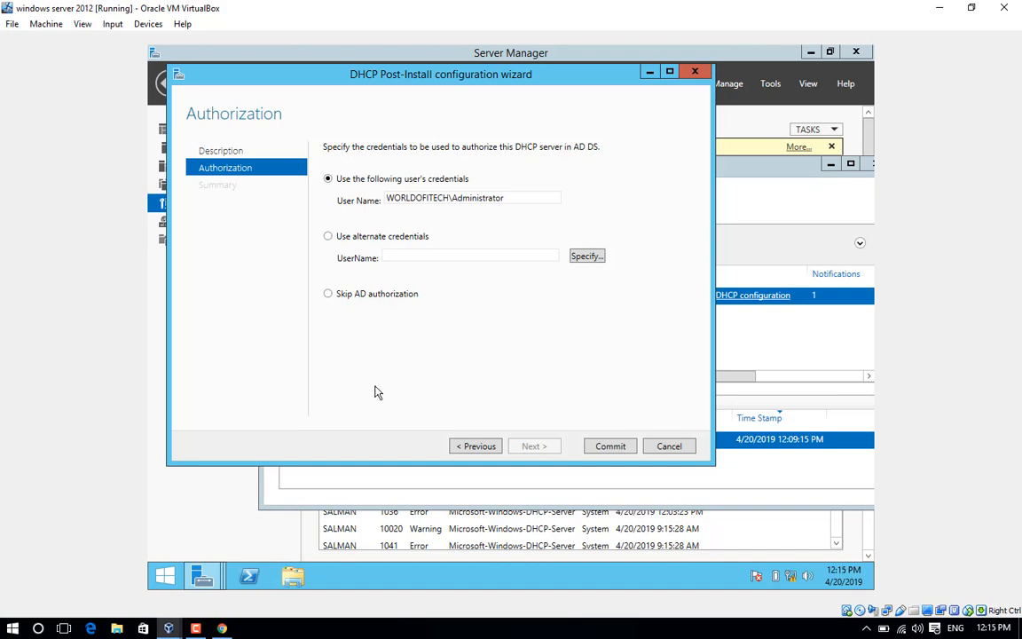
left_click(619, 454)
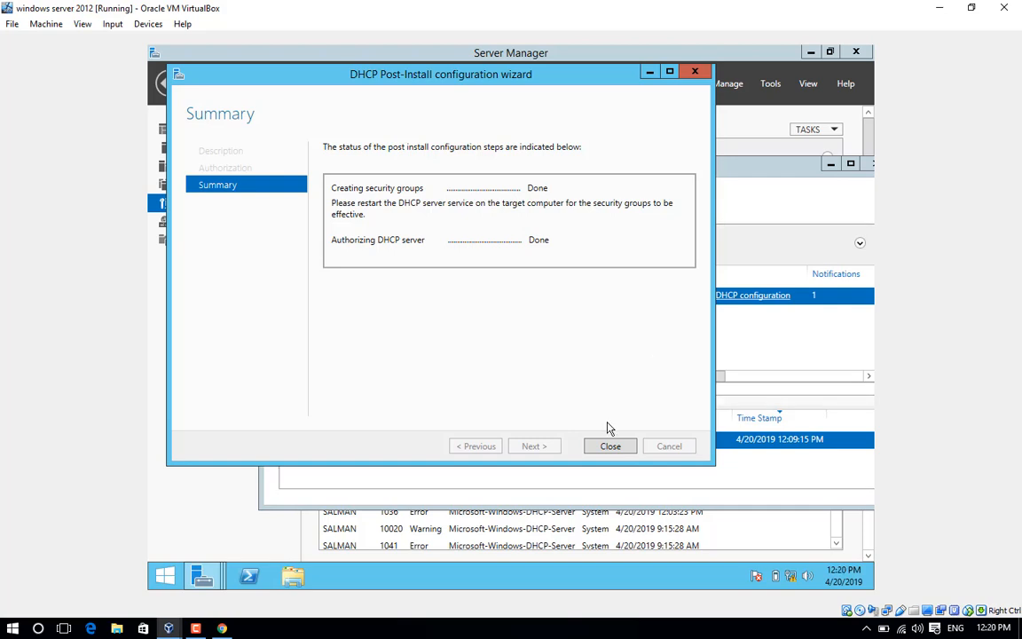
left_click(611, 446)
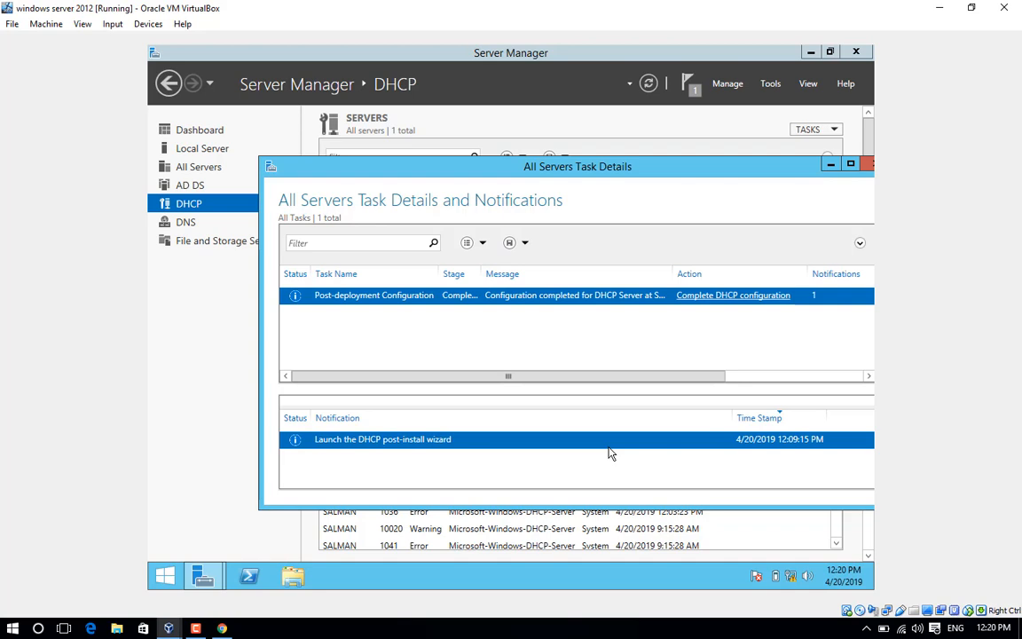
Check the post-deployment notification in Server Manager and open the DHCP management console
left_click(693, 93)
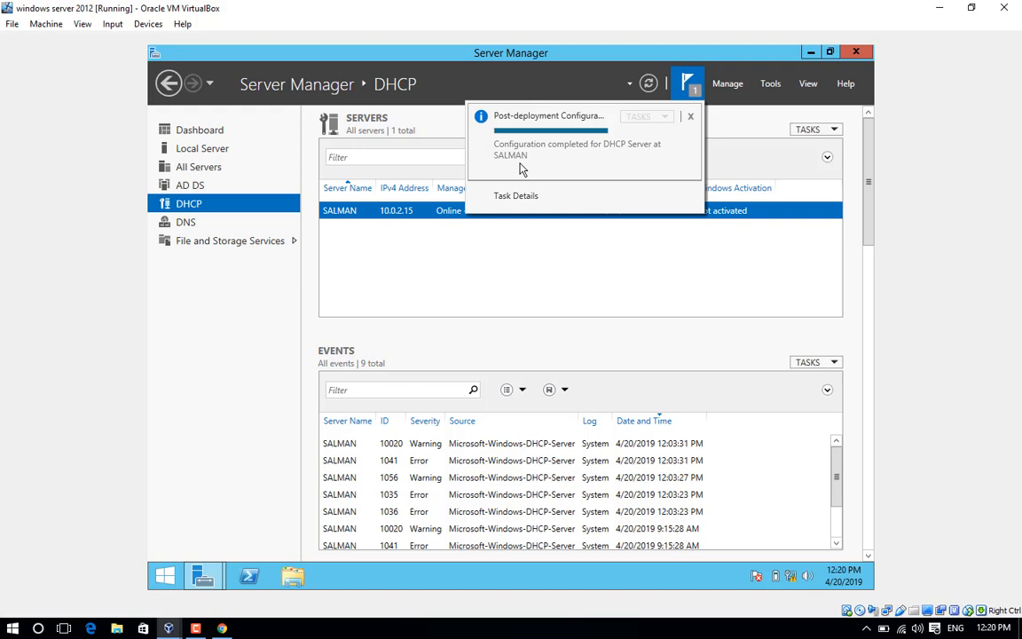
left_click(781, 91)
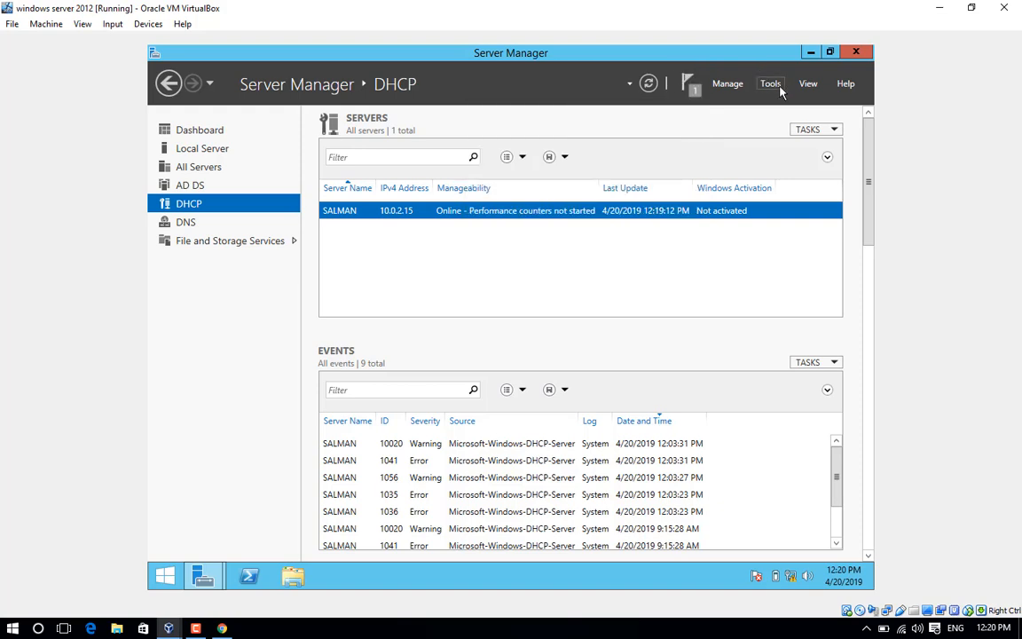
left_click(771, 85)
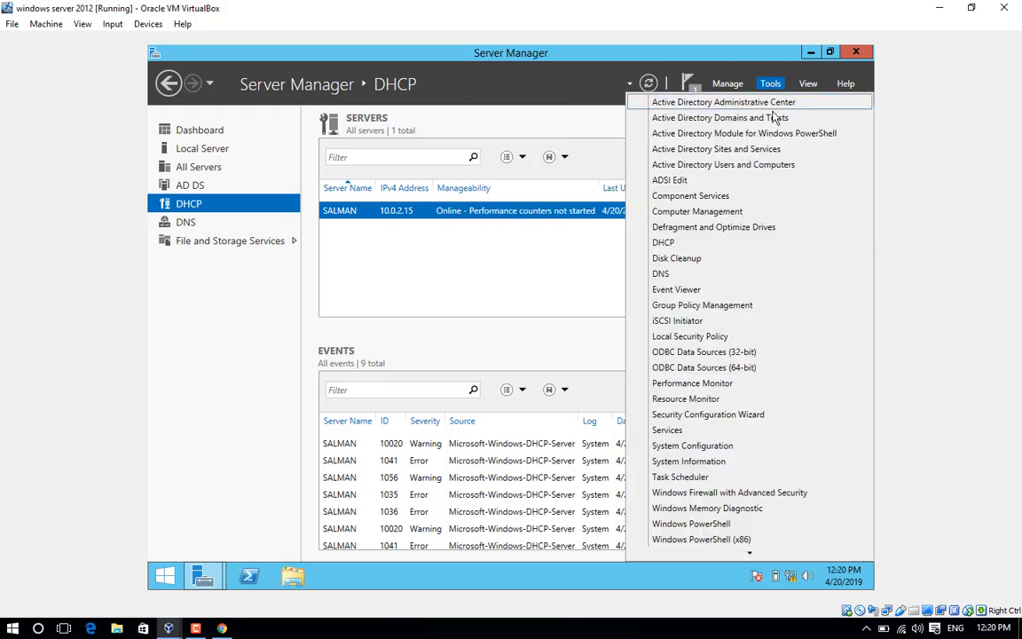
left_click(703, 243)
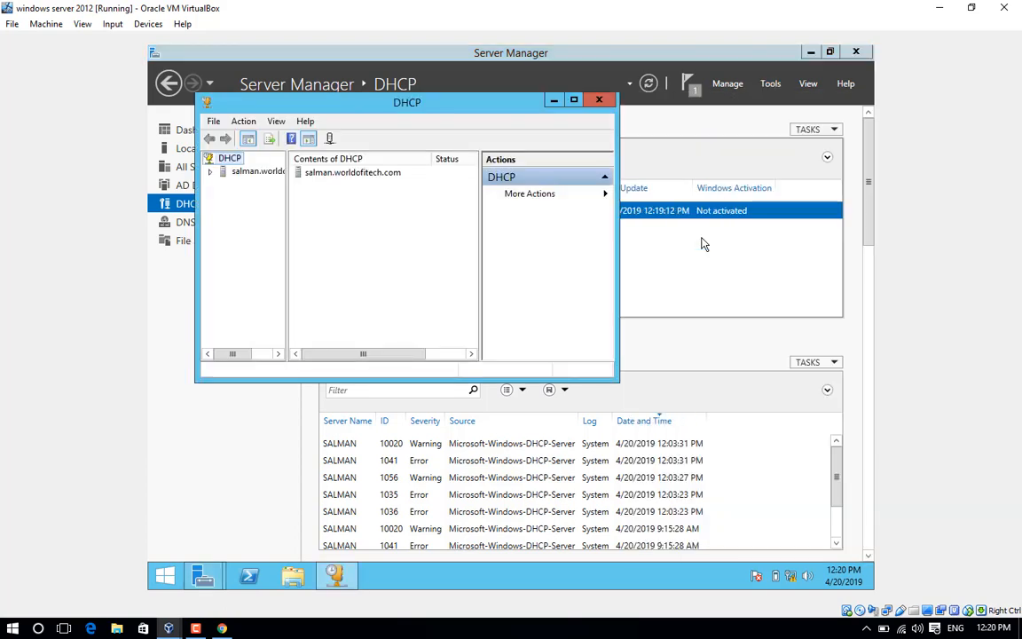
Expand the server in the DHCP console tree and review its bindings
double_click(229, 171)
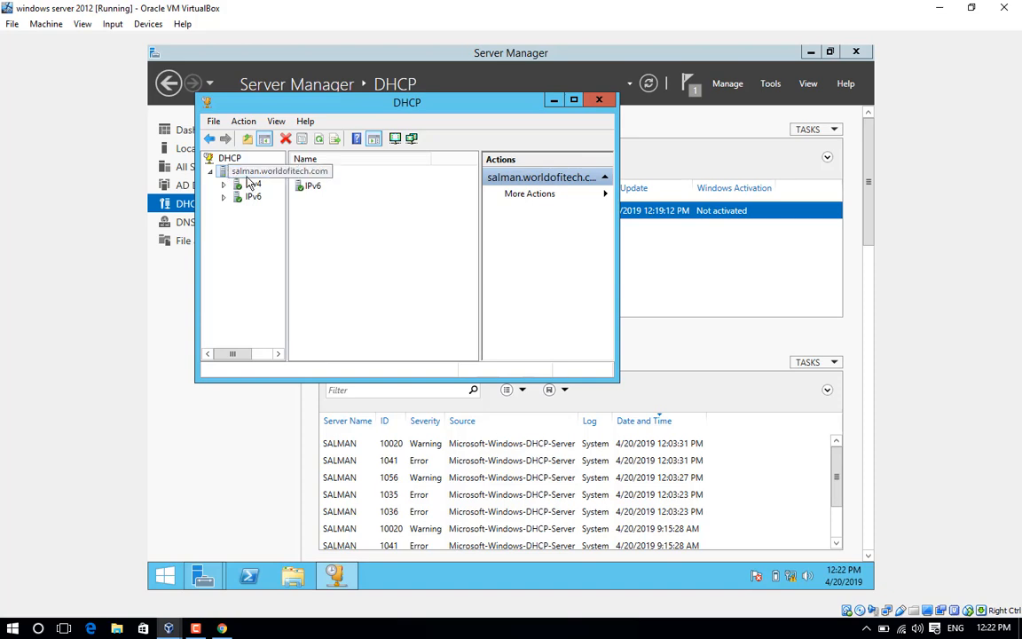
right_click(255, 175)
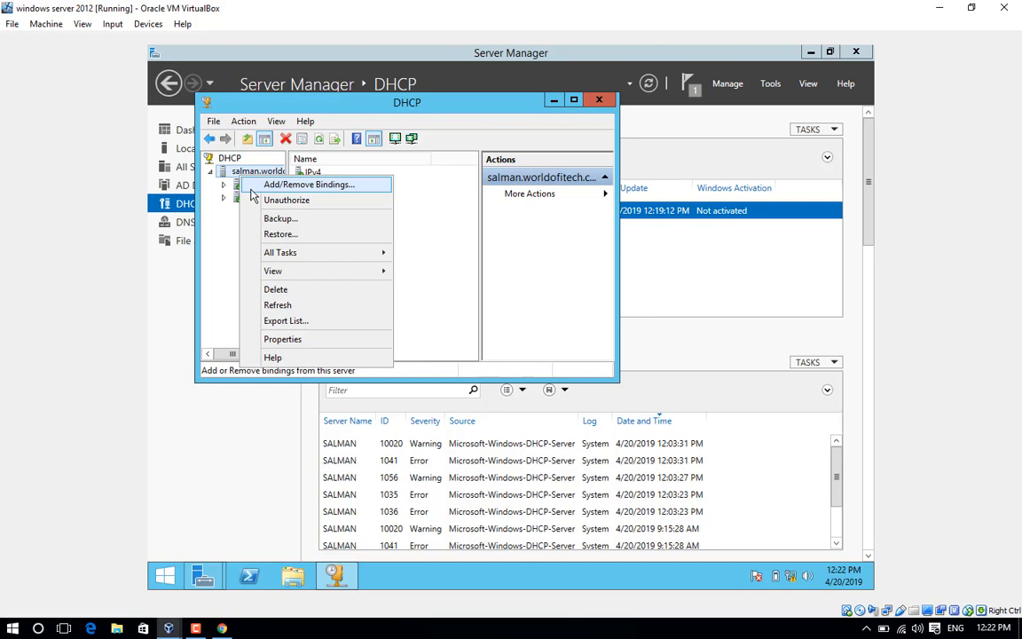
left_click(328, 187)
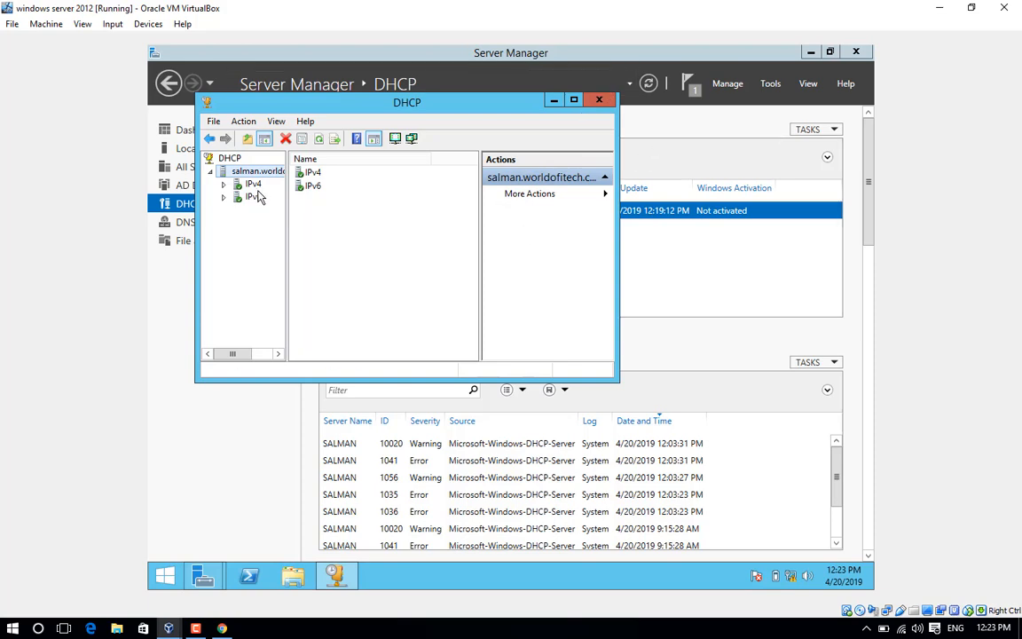
Start a new IPv4 scope named "DHCP" with the description "DHCP server"
left_click(225, 184)
right_click(249, 186)
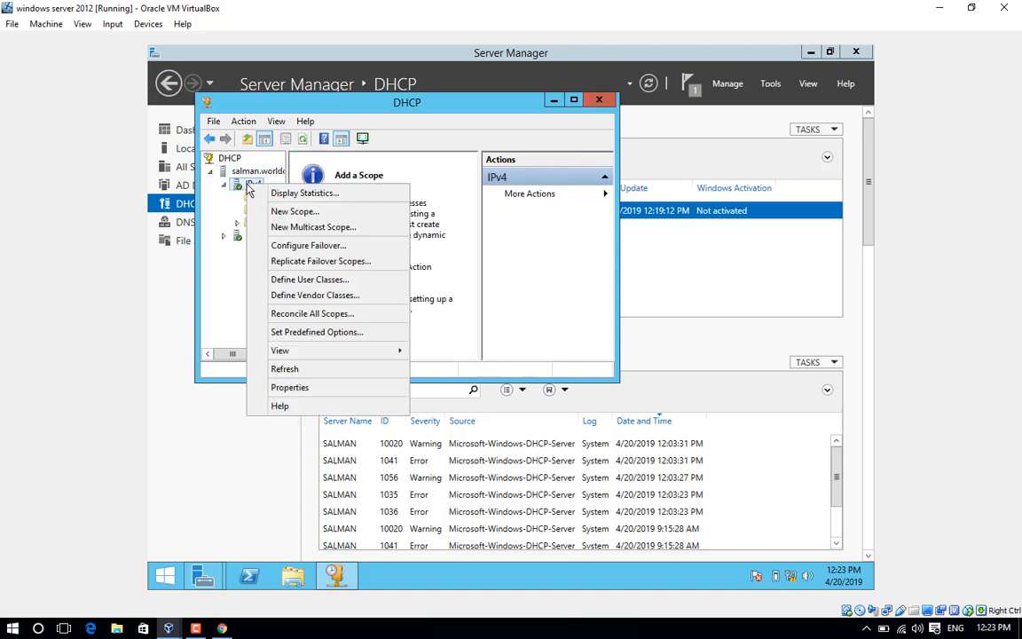
left_click(285, 214)
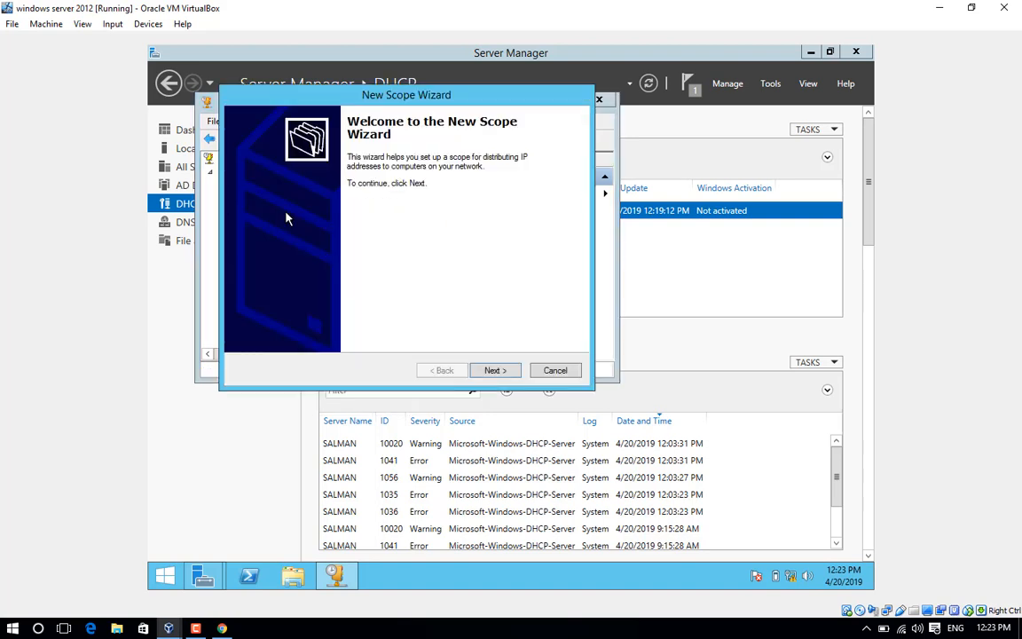
left_click(494, 371)
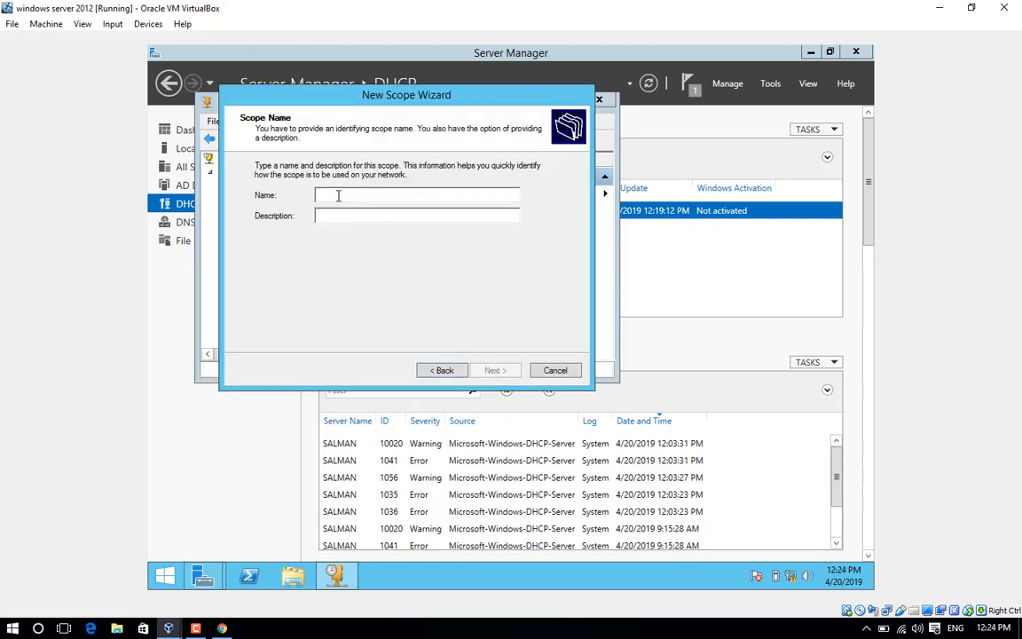
type("DHCP")
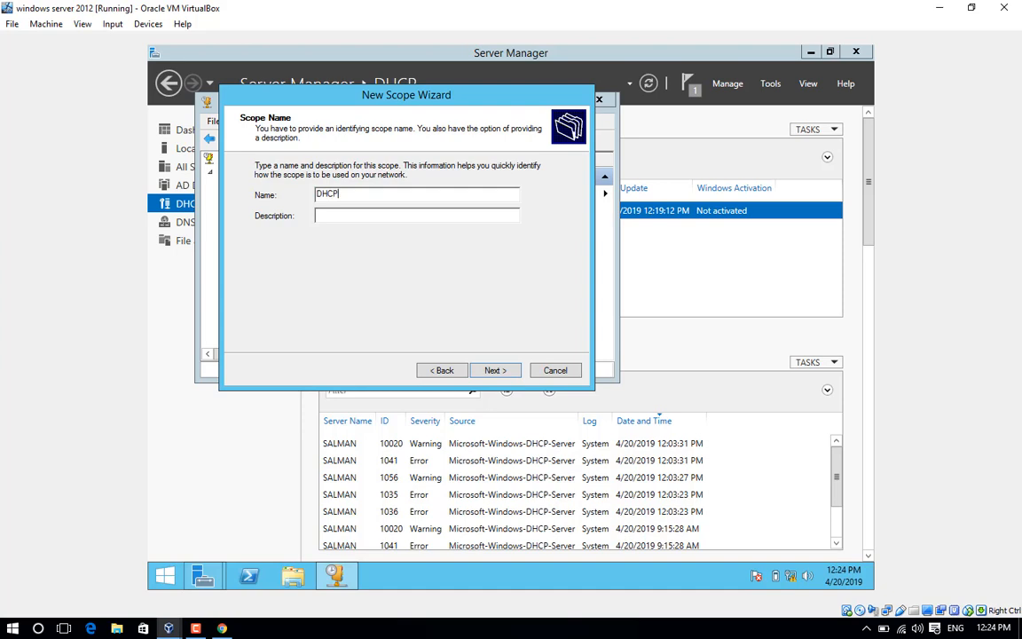
key("Tab")
type("DHCP server")
left_click(494, 372)
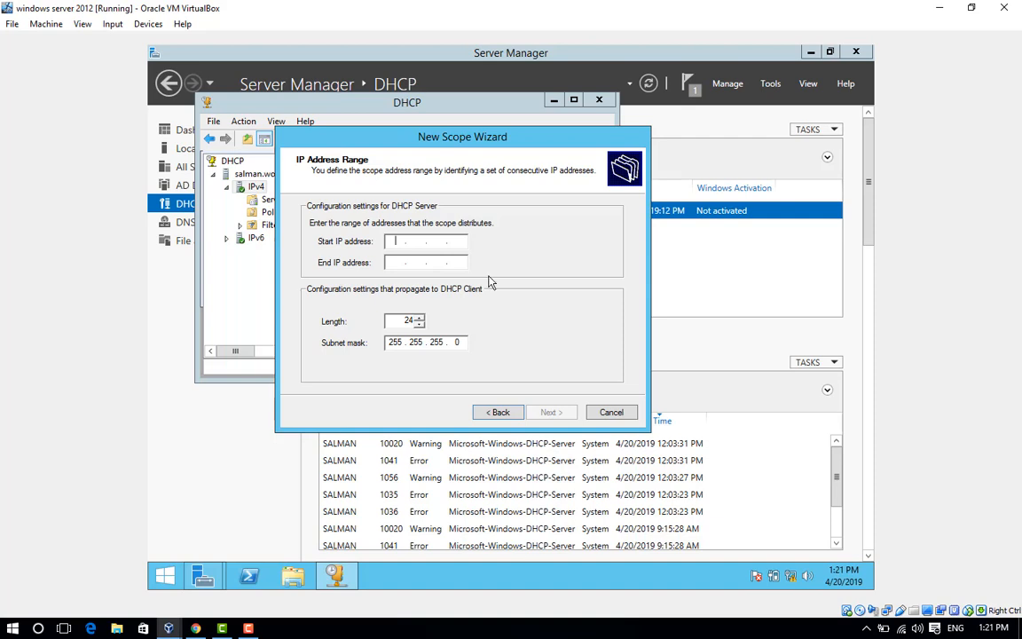
Set the scope's address range from 192.168.0.1 to 192.168.0.254, keeping the default subnet mask
type("192.168.0.1")
key("Tab")
type("192 . ")
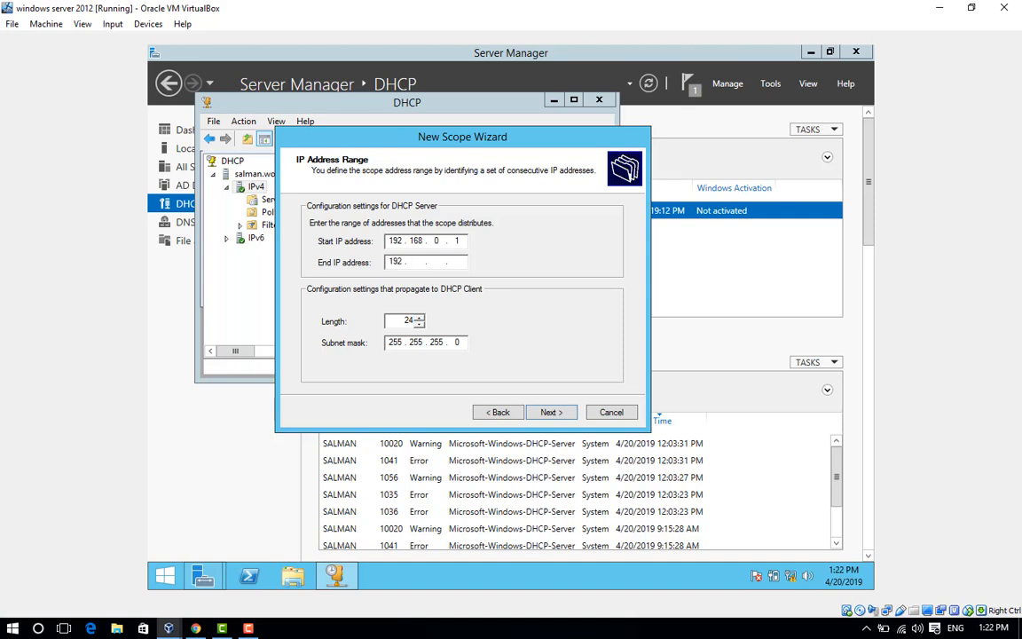
type("168 . 0 . 254")
key("Tab")
left_click(560, 418)
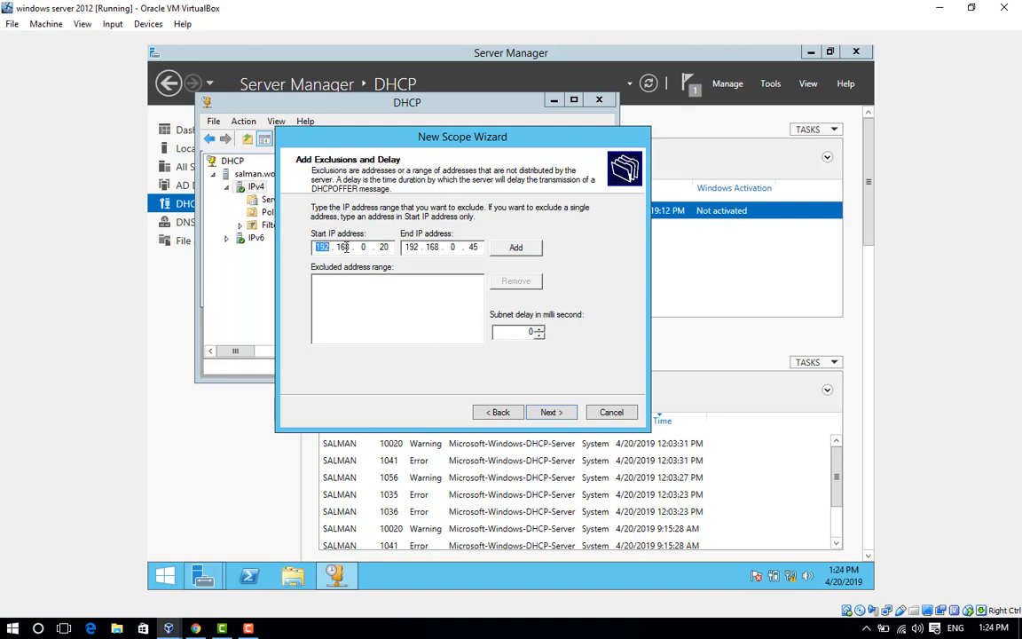
Exclude the addresses 192.168.0.1 to 192.168.0.10 from distribution by the scope
left_click(393, 248)
key("BackSpace")
key("BackSpace")
key("BackSpace")
key("BackSpace")
key("BackSpace")
key("BackSpace")
key("BackSpace")
key("BackSpace")
key("BackSpace")
type("192 . 168 . 0 . 1")
key("Tab")
type("192.1")
key("BackSpace")
key("BackSpace")
key("BackSpace")
type("92 . 168 . 0 . 10")
left_click(517, 248)
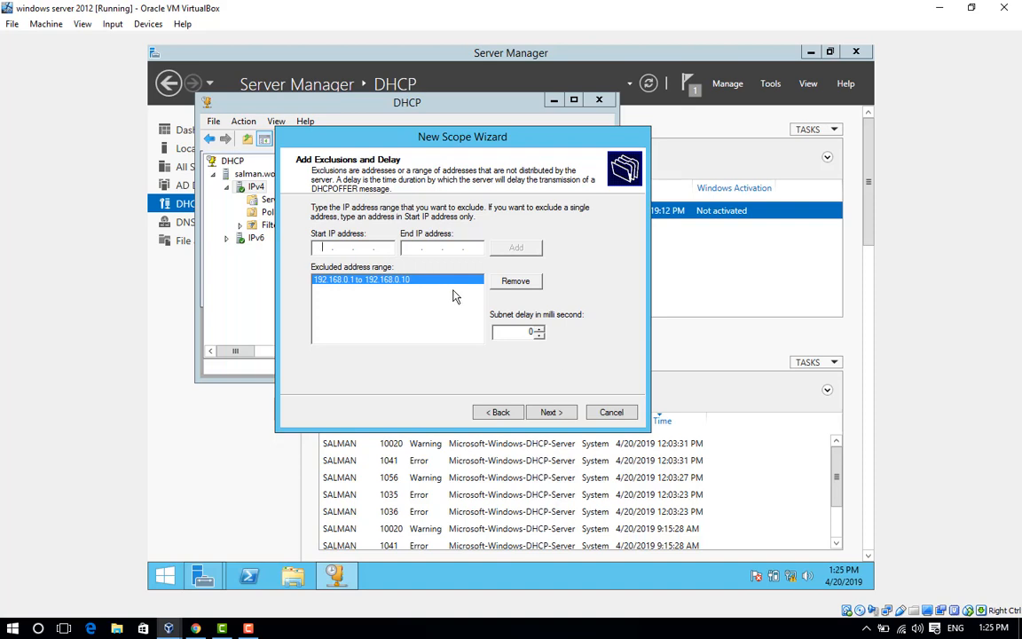
left_click(550, 414)
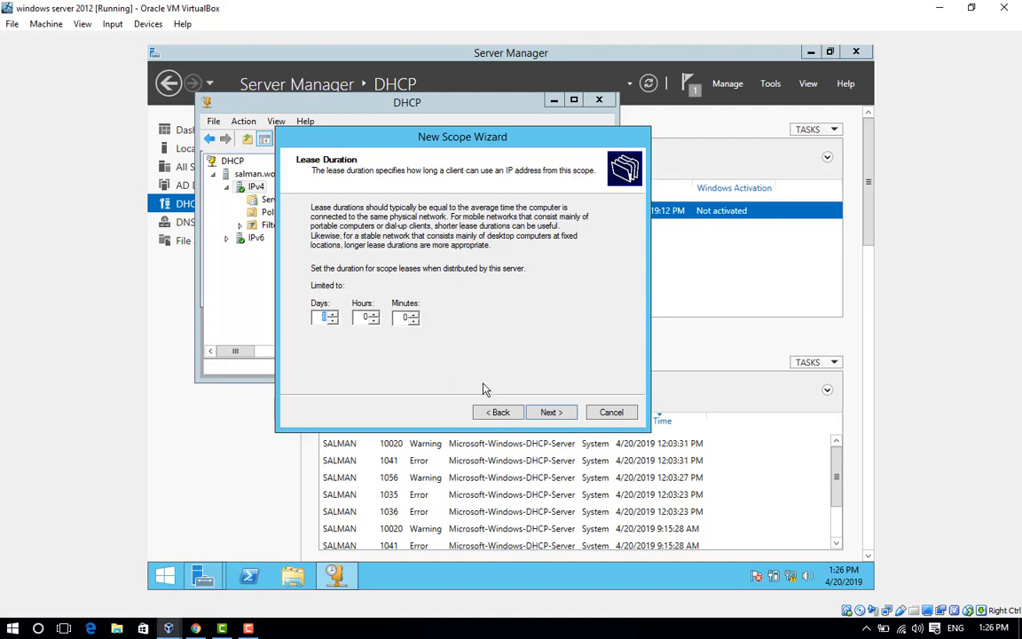
Keep the default lease duration and choose to configure DHCP options now, adding 192.168.11.1 as the router (default gateway)
left_click(548, 414)
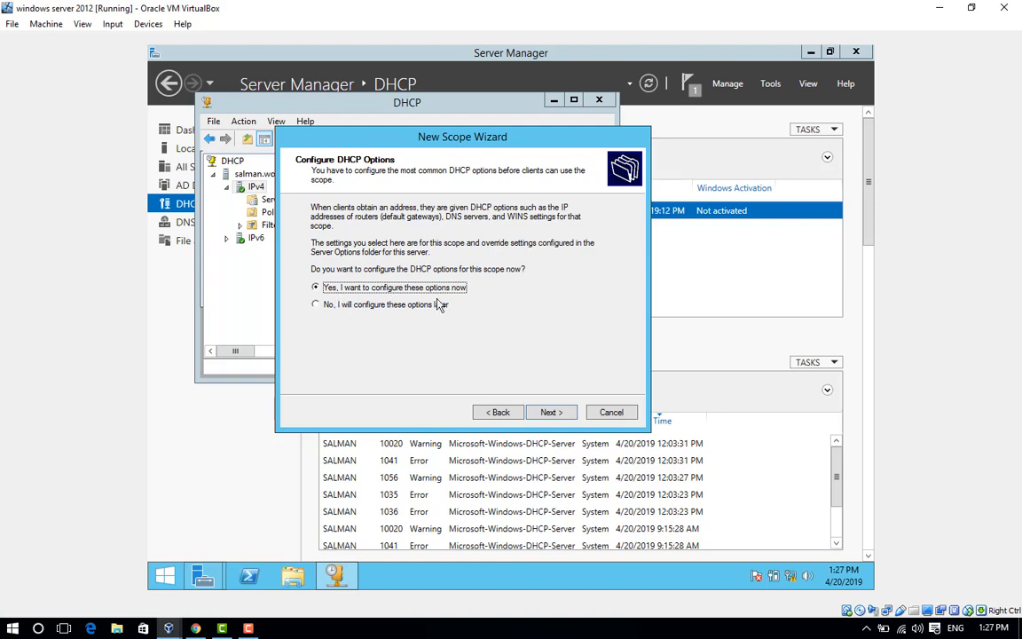
left_click(548, 415)
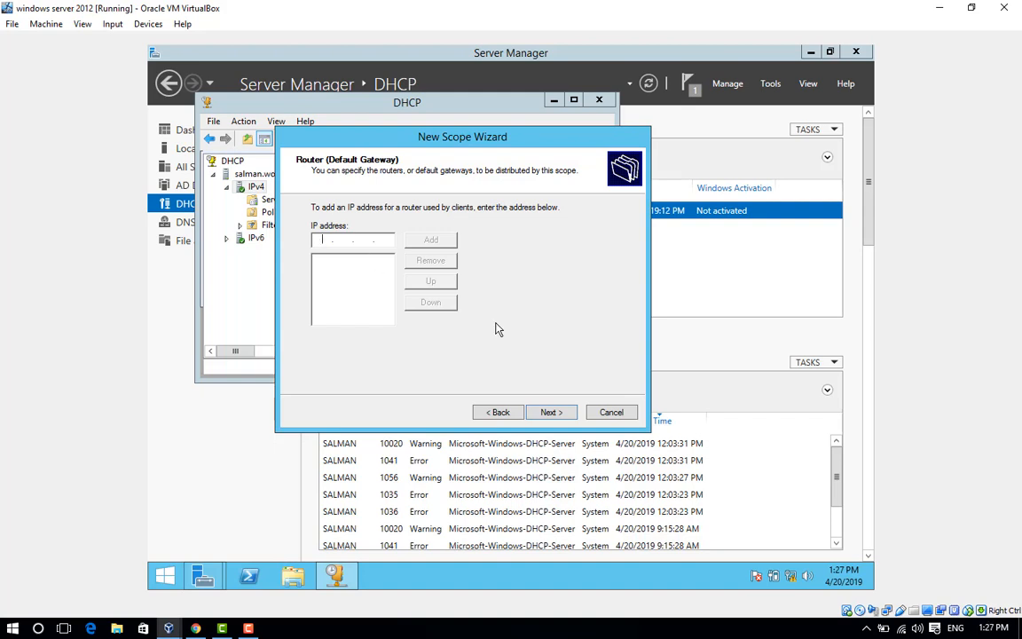
type("192 . 168 . 11 . 1")
left_click(434, 244)
left_click(551, 412)
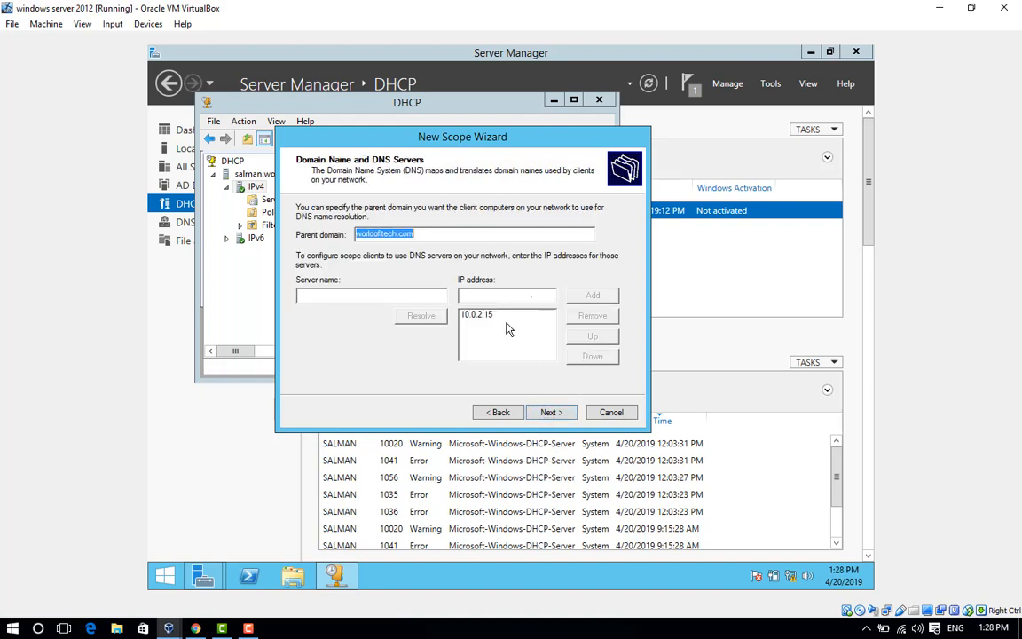
Keep worldofitech.com as the parent domain and add 192.168.11.1 as a DNS server, accepting the address despite failed validation
left_click(447, 232)
left_click(484, 299)
type("1")
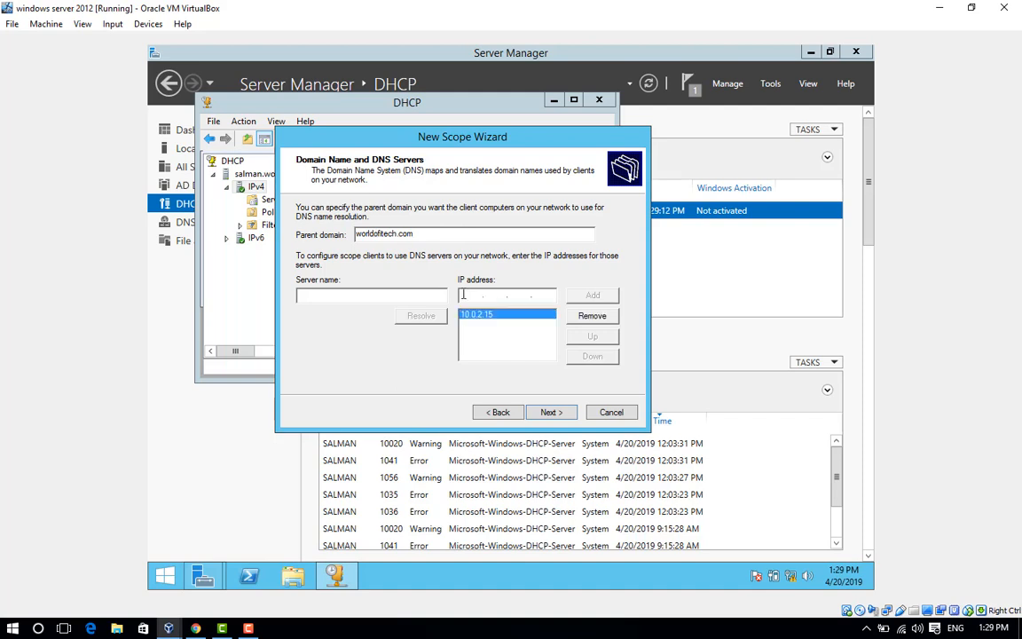
type("92 . 168 . 11 . 1")
left_click(595, 302)
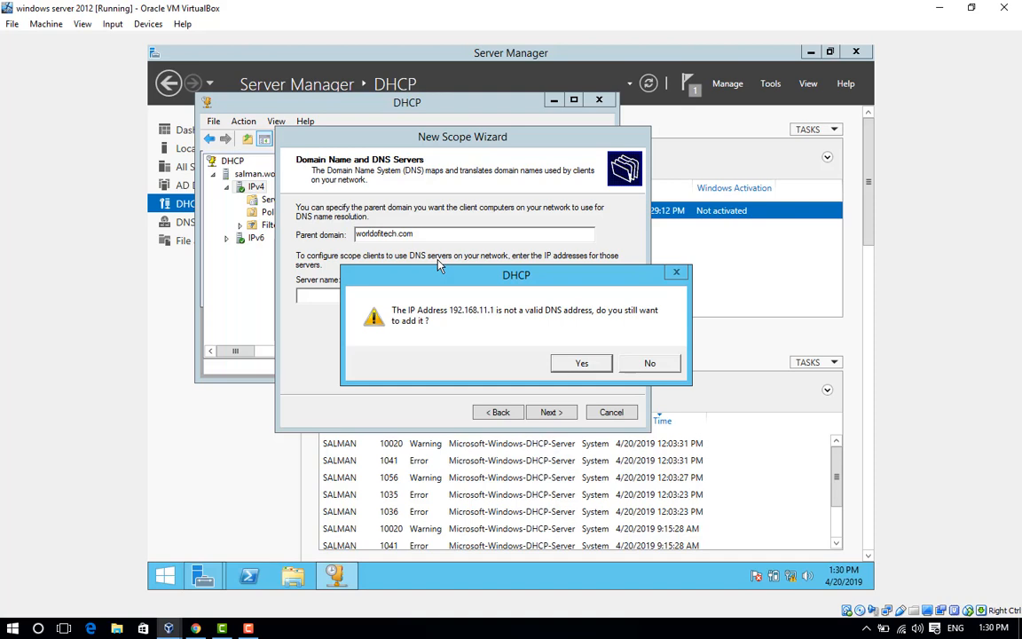
left_click(581, 363)
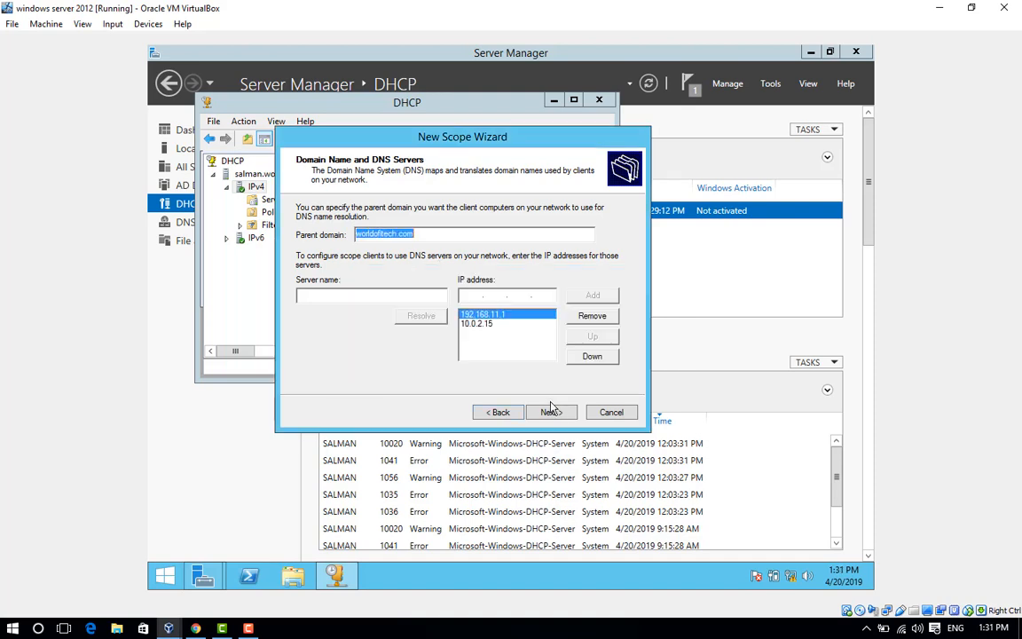
left_click(552, 414)
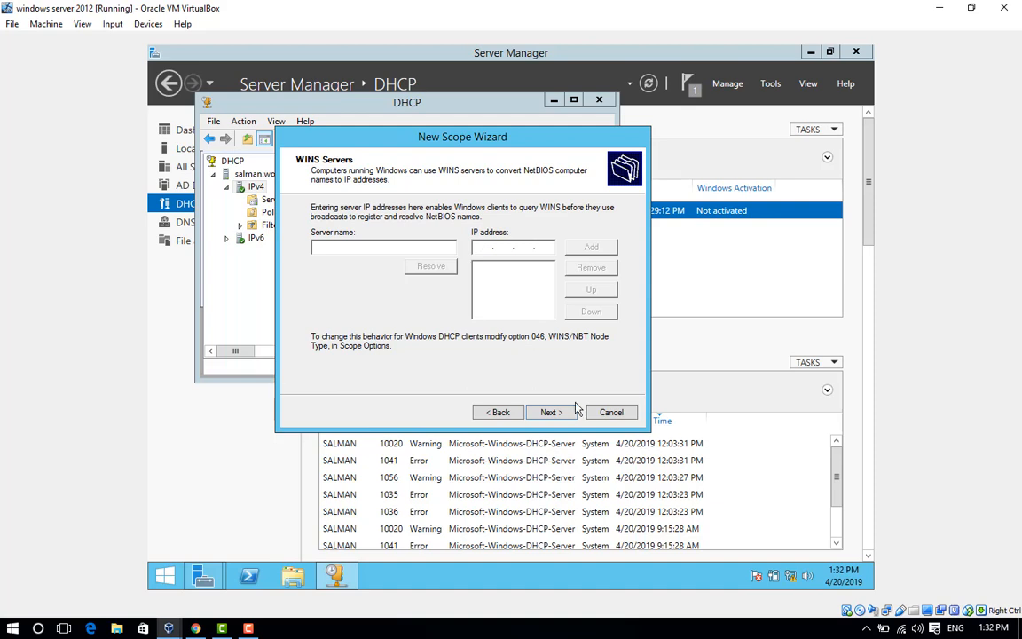
Skip the WINS servers and complete the new scope with immediate activation
left_click(553, 416)
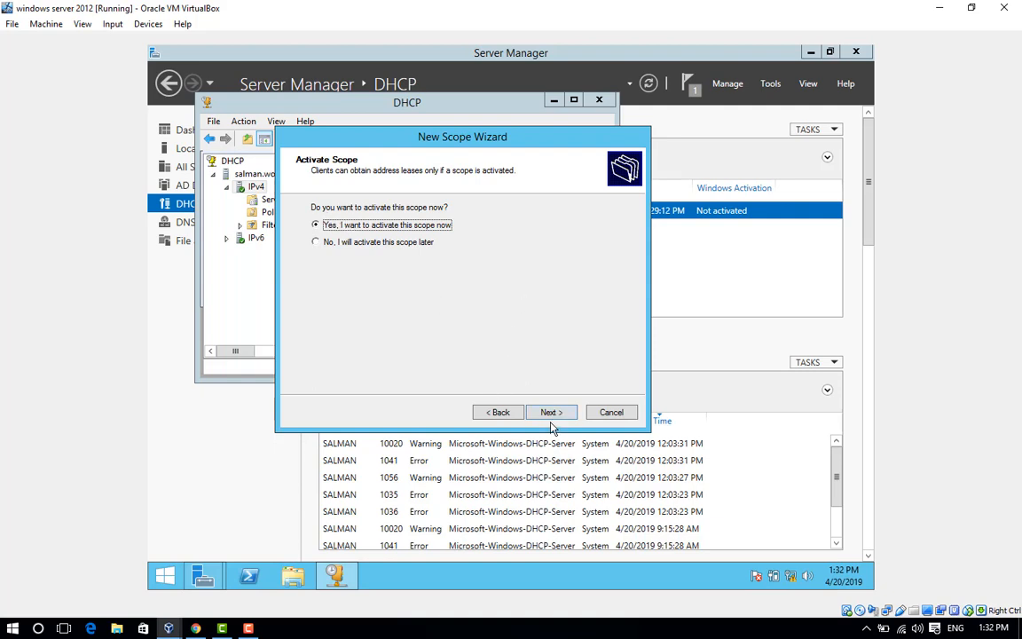
left_click(552, 414)
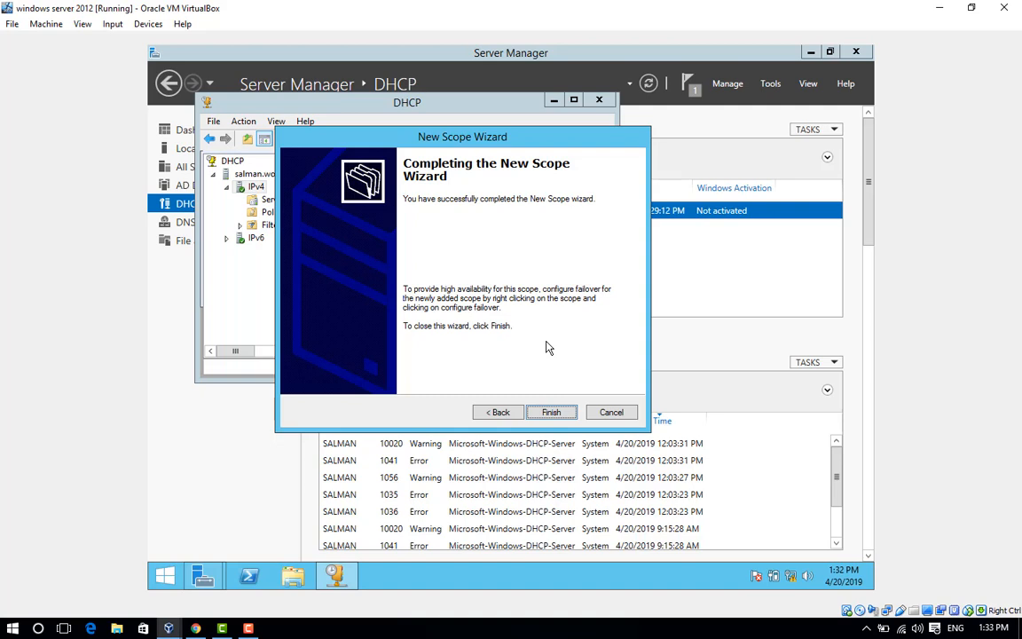
left_click(554, 414)
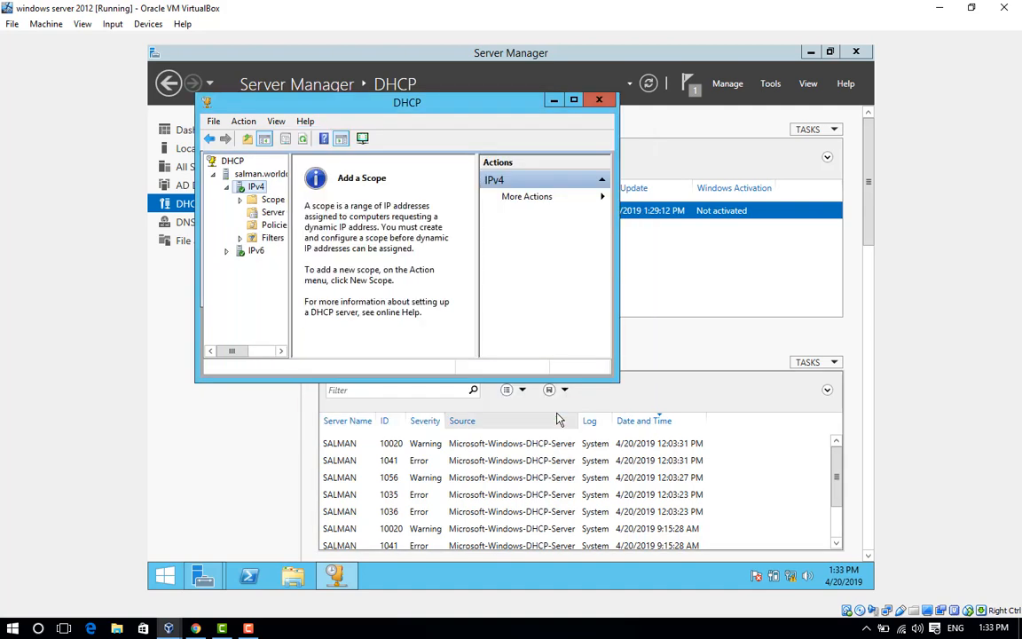